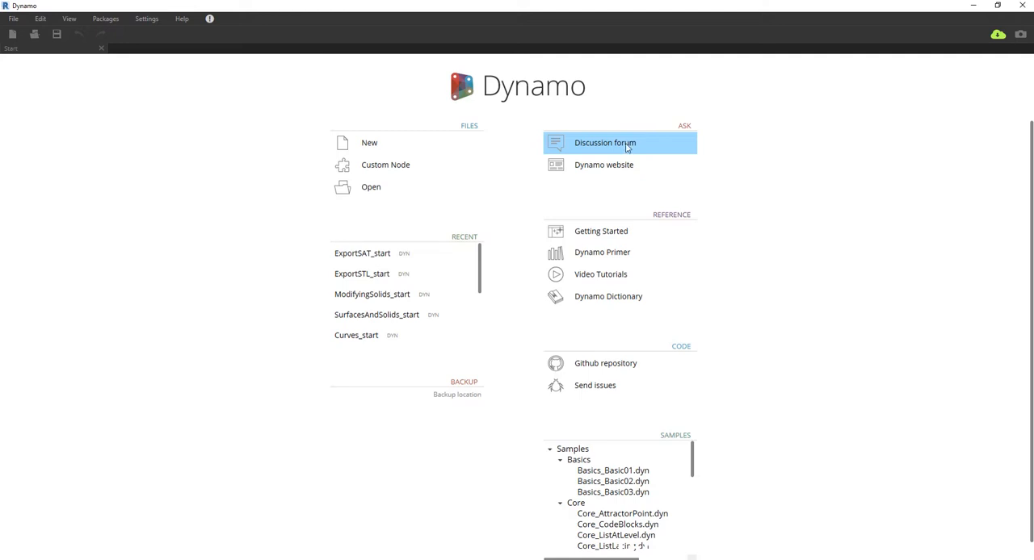
Step: Open the recent file ExportSTL_start and examine its polygon and rotation node groups, including both Polygon.ByPoints nodes
left_click(363, 274)
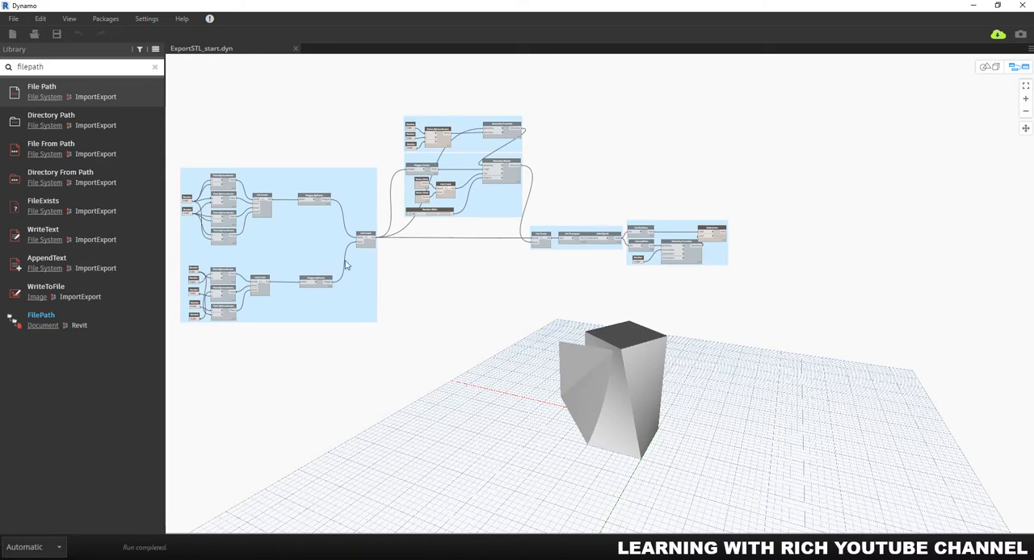
left_click(451, 301)
scroll(277, 198, "up", 5)
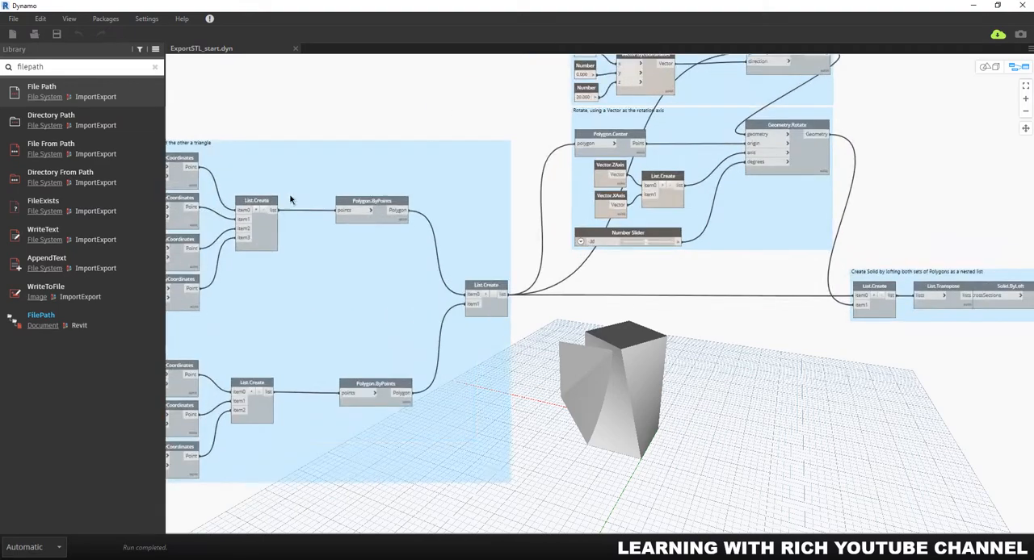
scroll(335, 191, "up", 5)
middle_click_drag(424, 267, 496, 178)
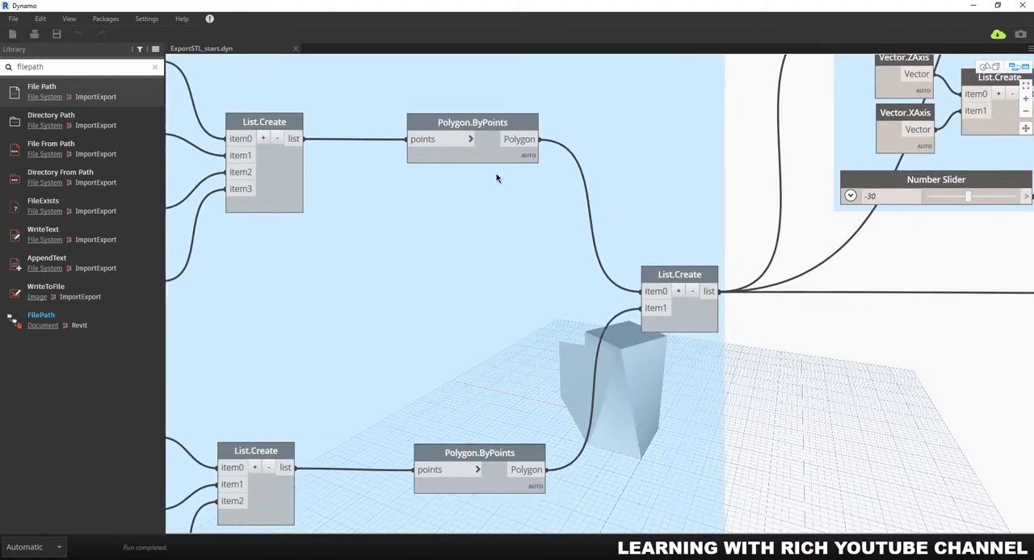
scroll(495, 171, "down", 3)
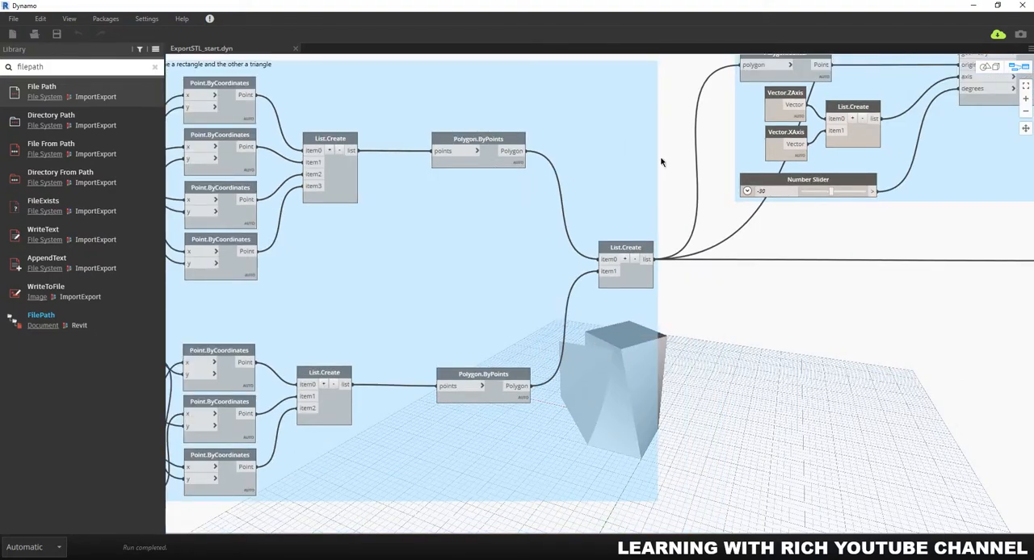
scroll(615, 191, "down", 2)
middle_click_drag(702, 234, 583, 254)
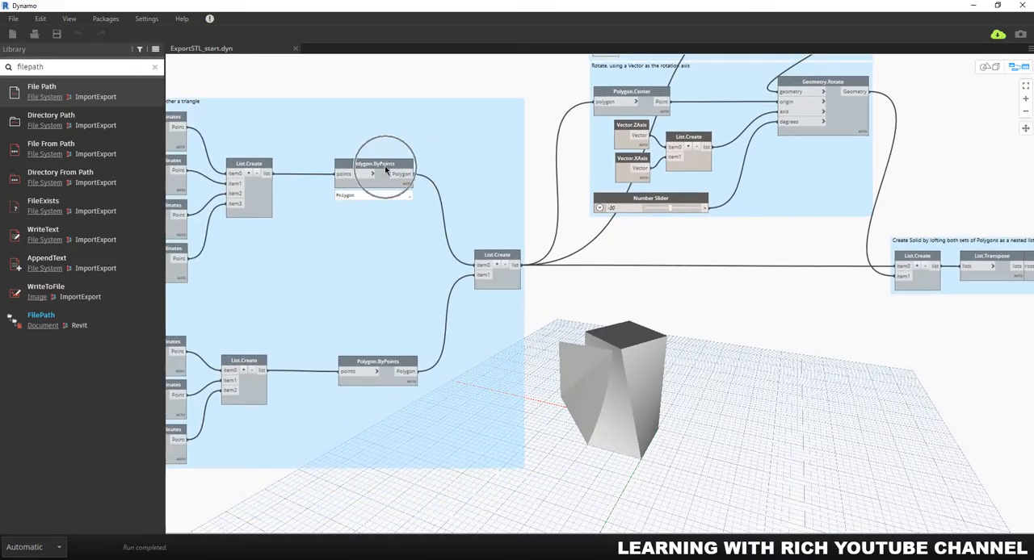
mouse_move(378, 361)
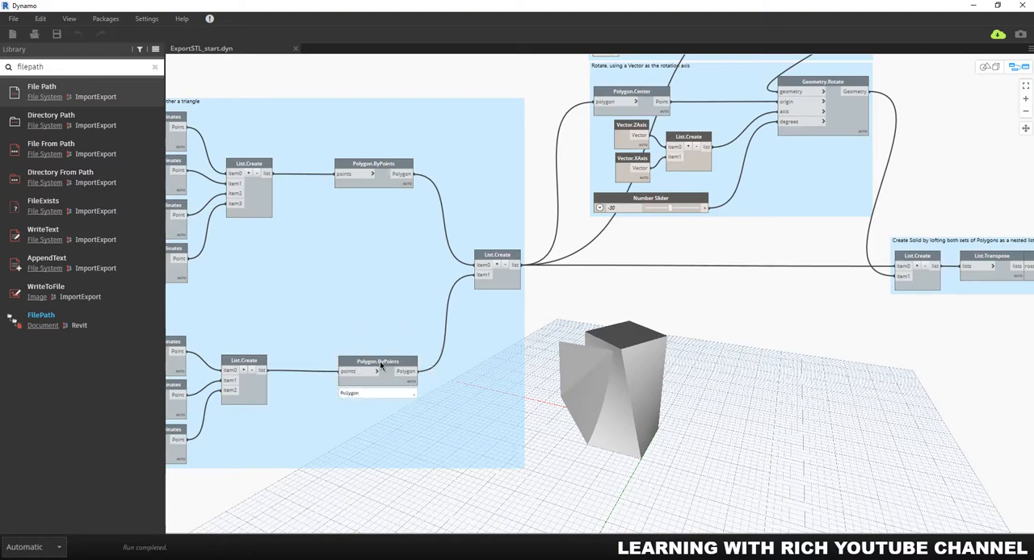
scroll(621, 290, "down", 3)
middle_click_drag(836, 381, 645, 360)
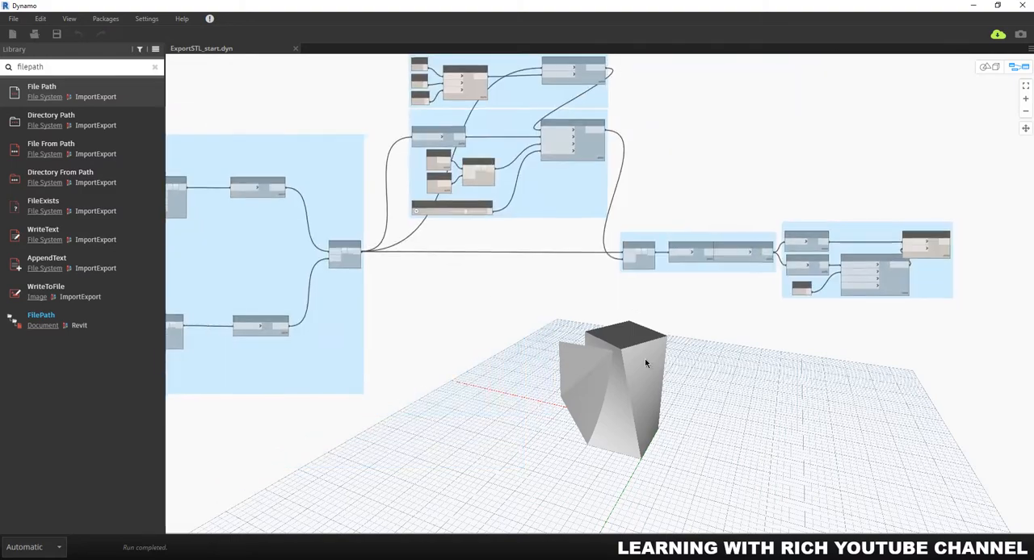
Step: Examine the Solid.Union node and its options, and review the overall graph that builds the solid
scroll(911, 283, "up", 3)
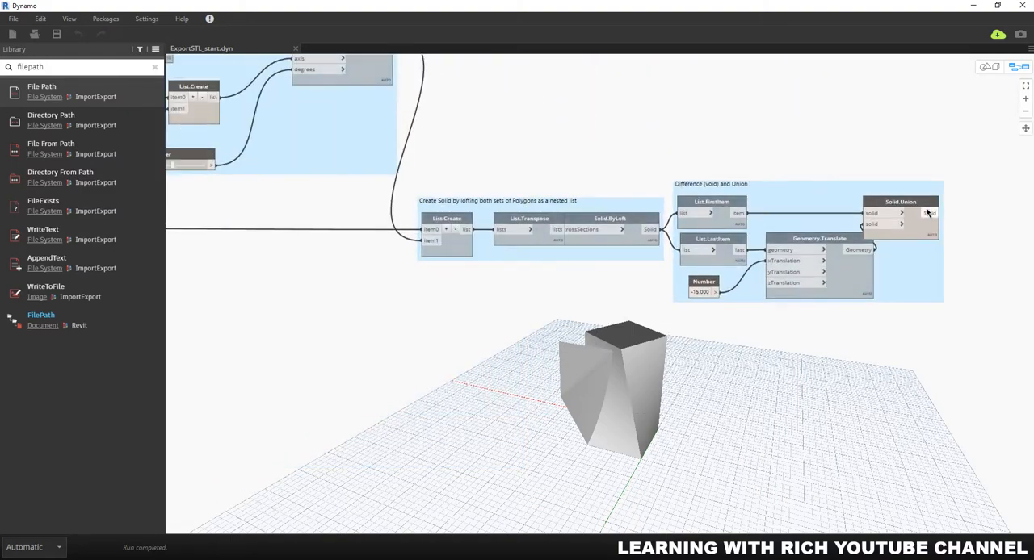
left_click(900, 204)
right_click(900, 204)
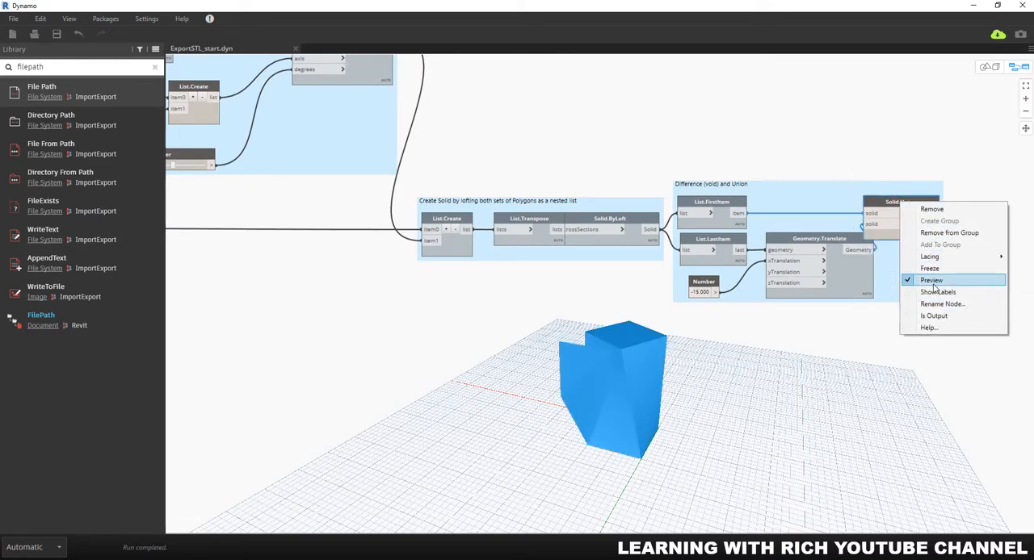
left_click(831, 350)
scroll(545, 318, "down", 3)
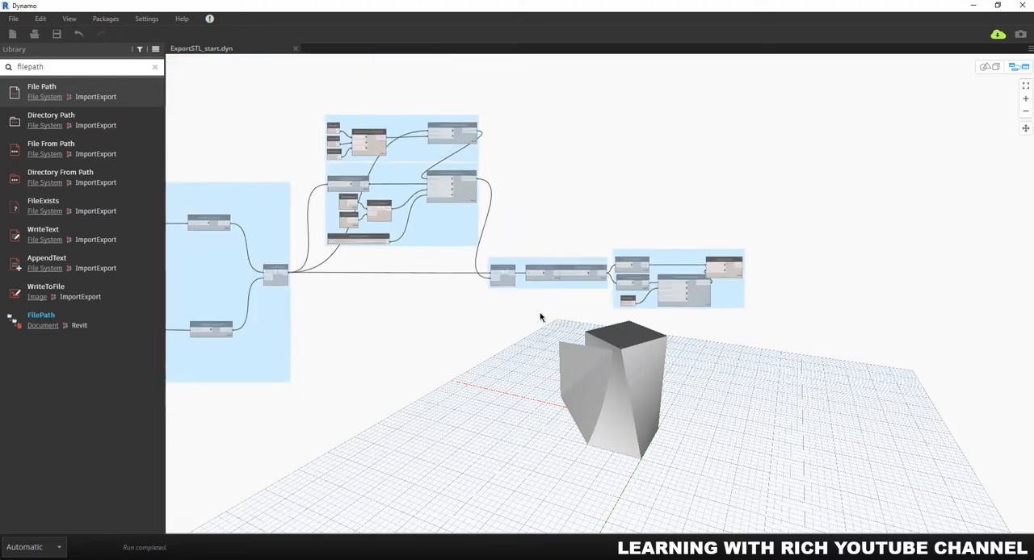
middle_click_drag(595, 269, 768, 216)
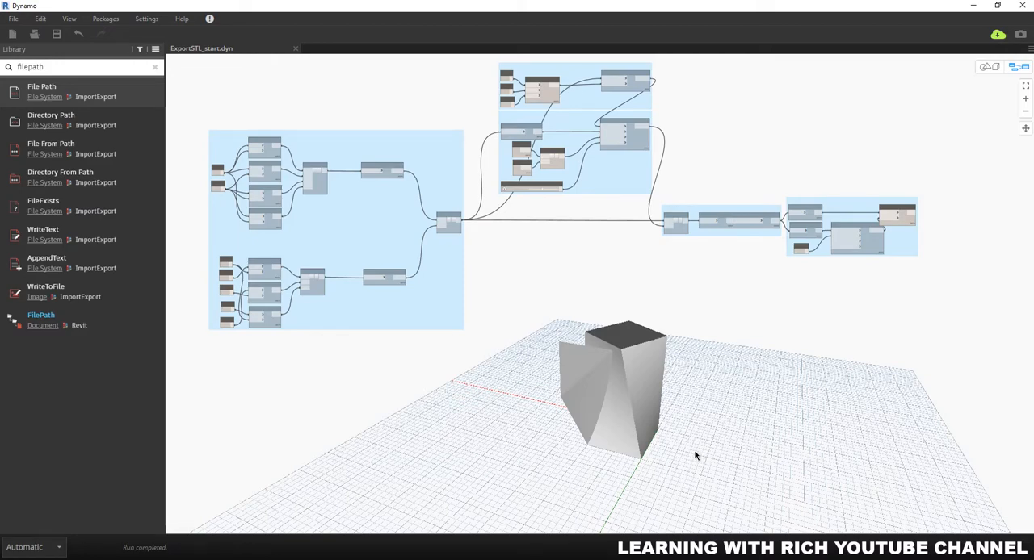
scroll(507, 381, "down", 3)
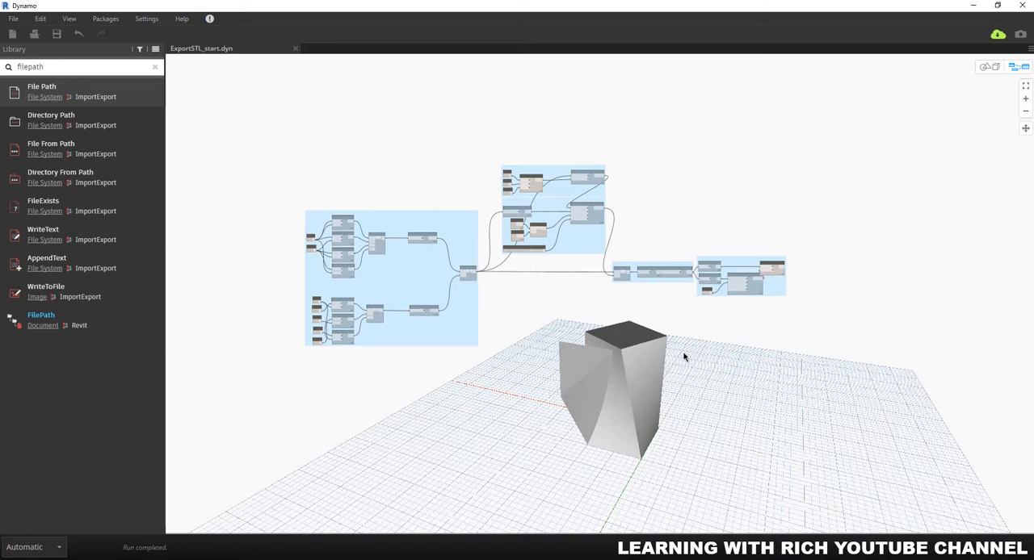
scroll(632, 395, "up", 5)
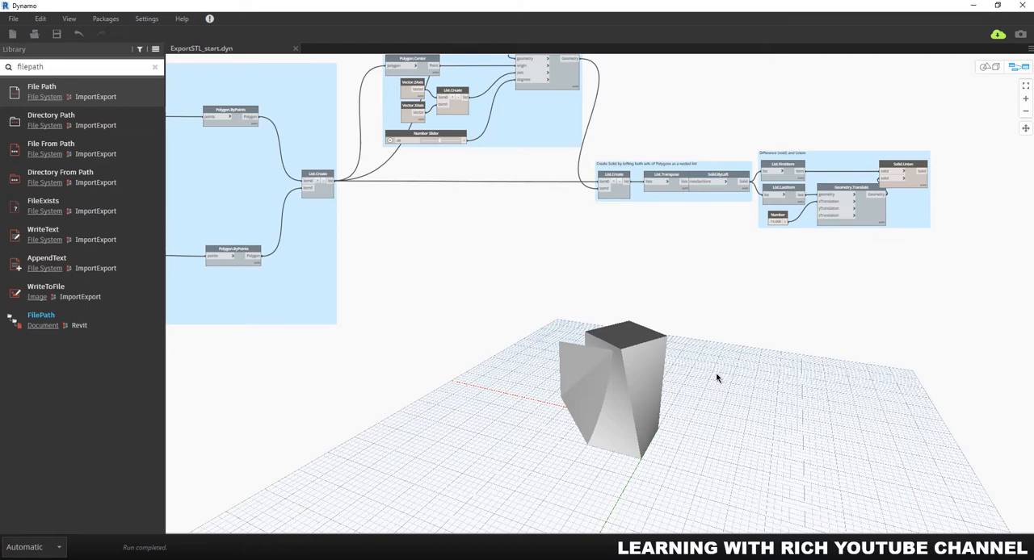
Step: Start exporting the model to STL and create a folder named "STL SAT model" in Exercise Files 03
left_click(13, 18)
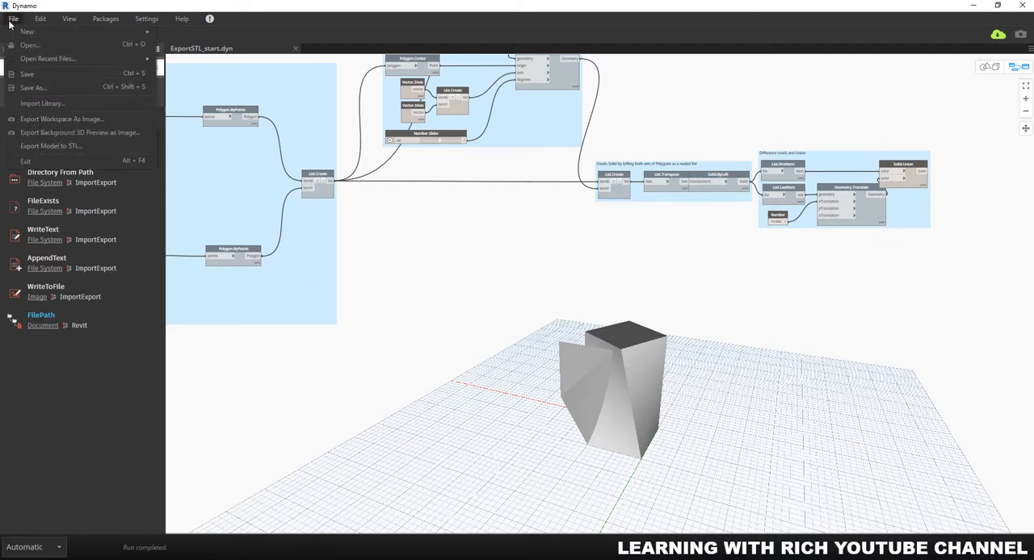
left_click(63, 146)
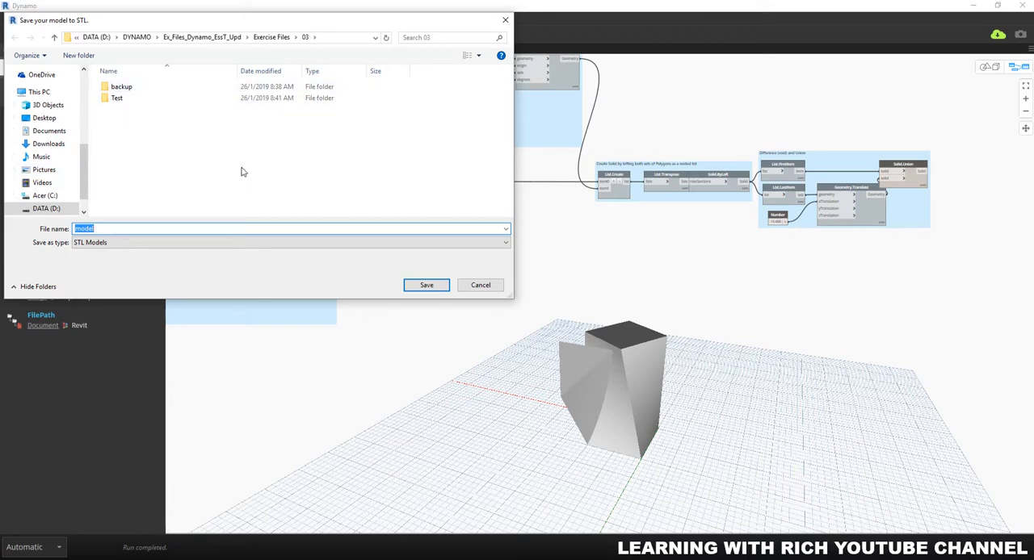
right_click(127, 114)
mouse_move(196, 229)
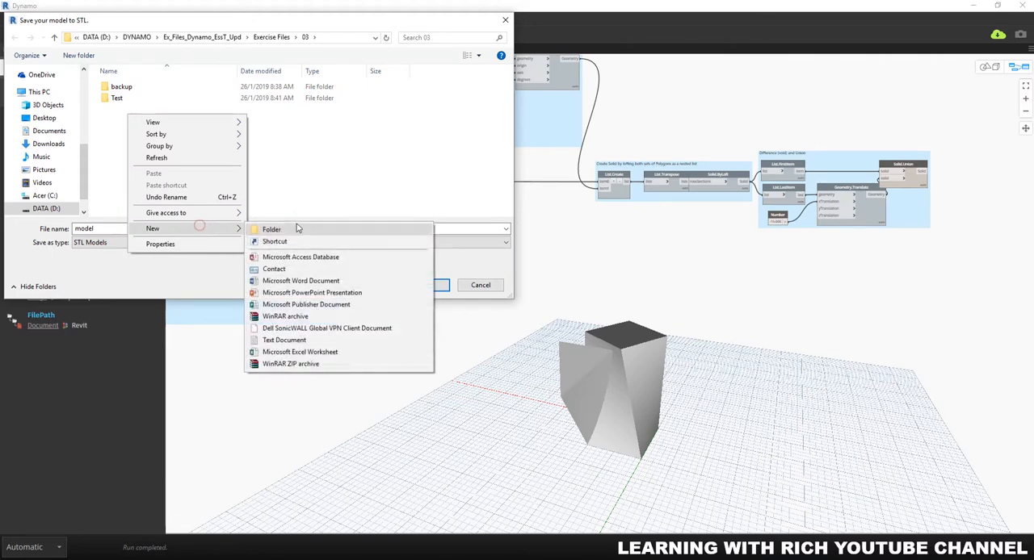
left_click(297, 226)
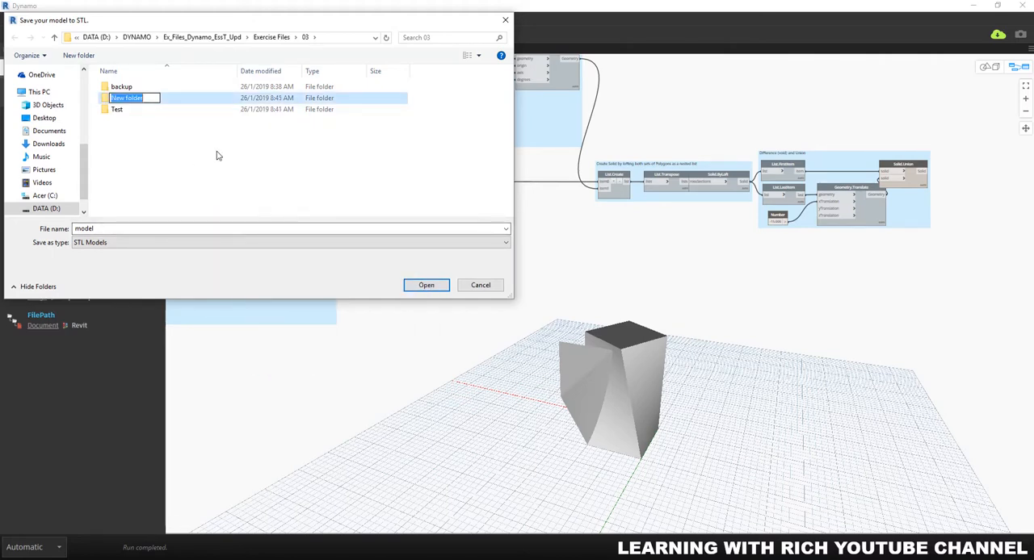
type("STL SAT model")
key("Return")
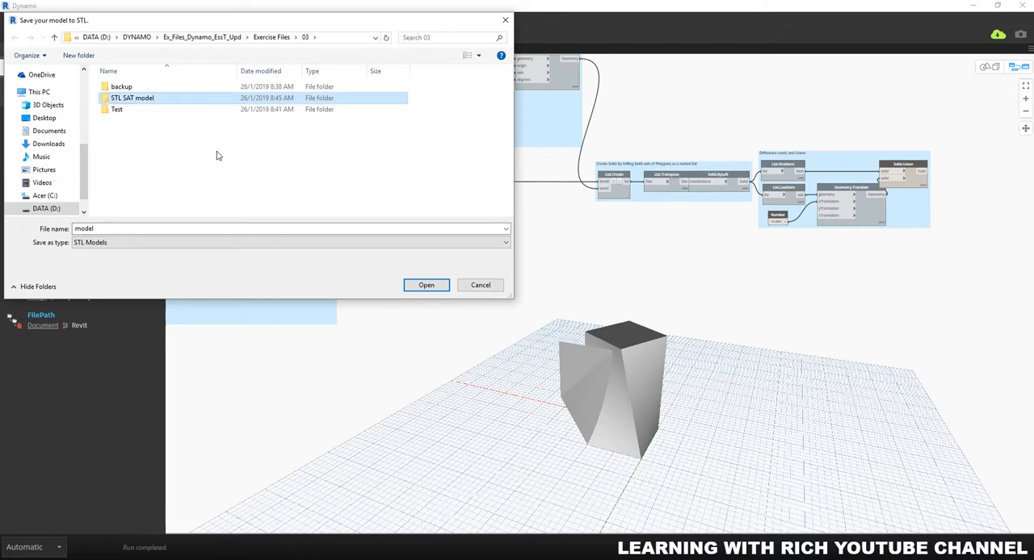
Step: Save the exported STL model in the "STL SAT model" folder under the file name "STLmode"
double_click(133, 98)
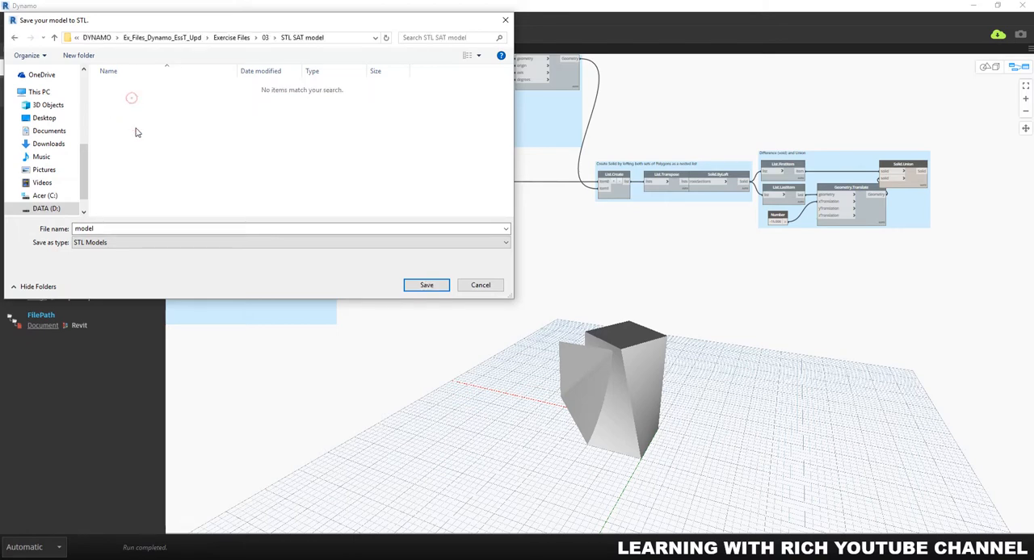
left_click(111, 229)
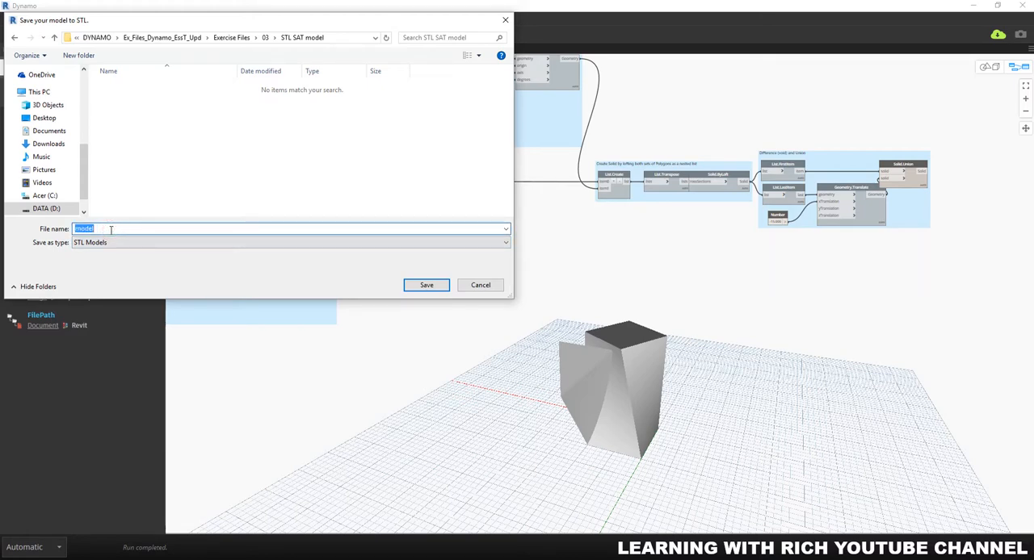
type("STLmode")
left_click(418, 286)
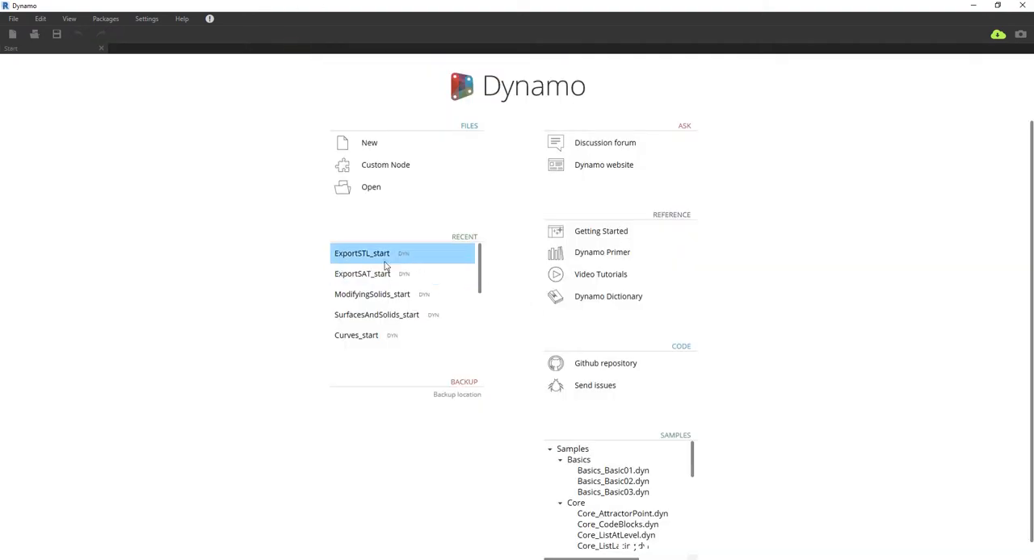
Step: Open the recent file ExportSAT_start, search the library for "sat" and add the red-icon ExportToSAT node with the Units option
left_click(346, 275)
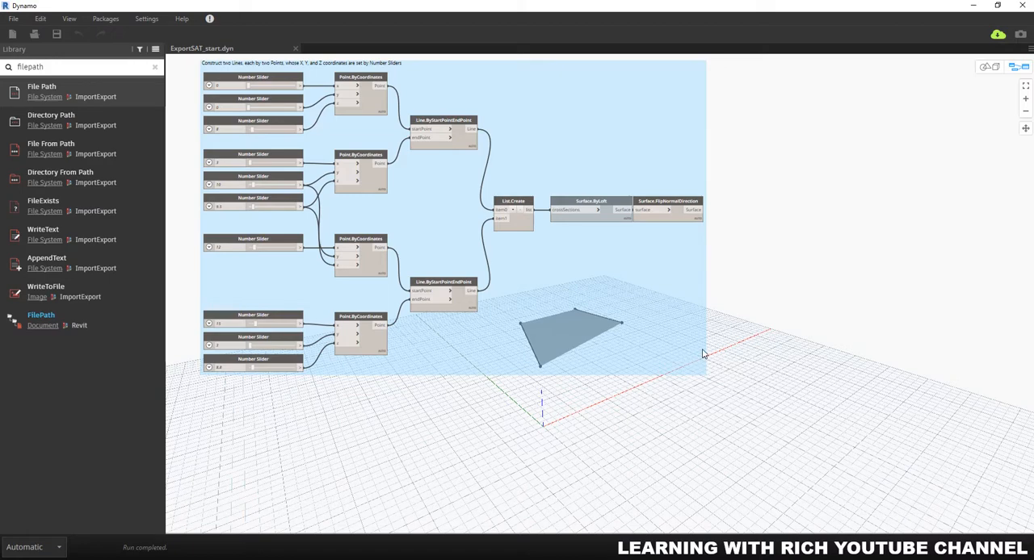
left_click(155, 67)
left_click(95, 67)
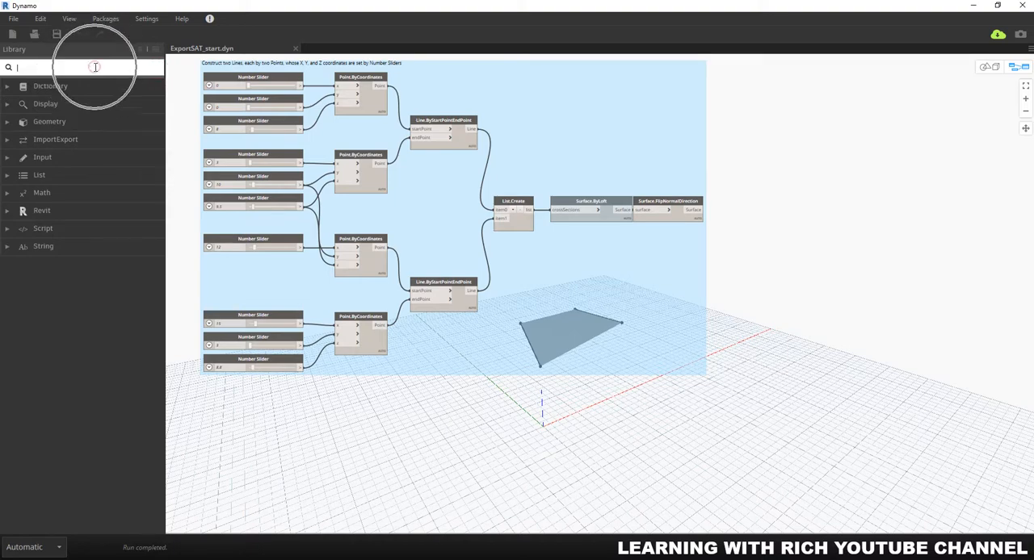
type("sat")
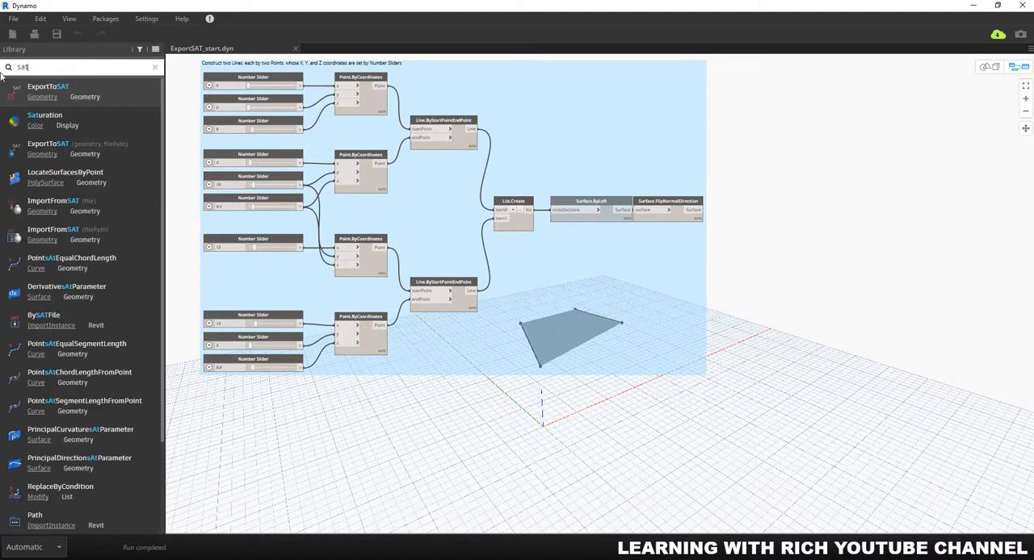
mouse_move(27, 90)
key("ctrl")
key("ctrl")
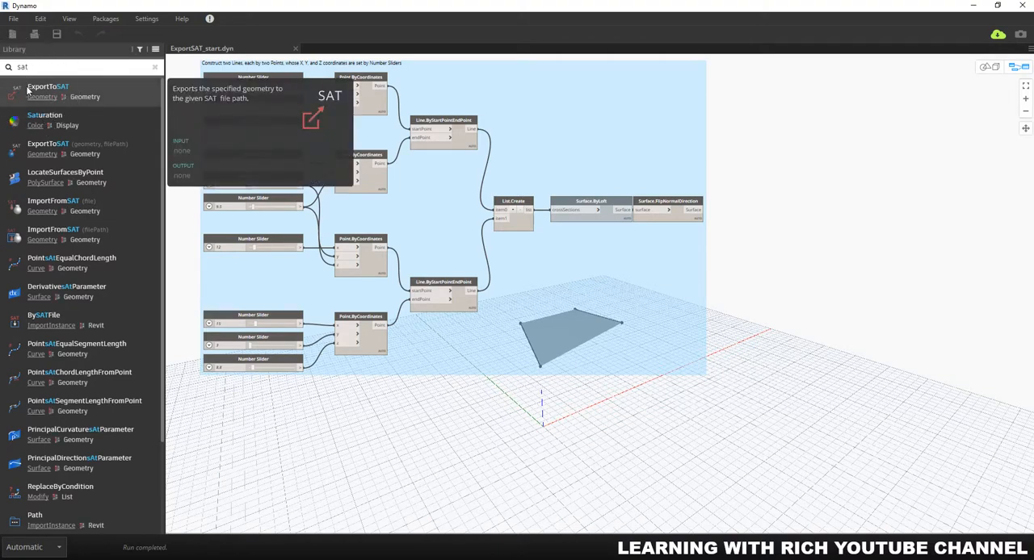
left_click(27, 91)
Step: Place the ExportToSAT node outside the blue group, to the right of Surface.FlipNormalDirection, leaving space between them
scroll(664, 274, "up", 4)
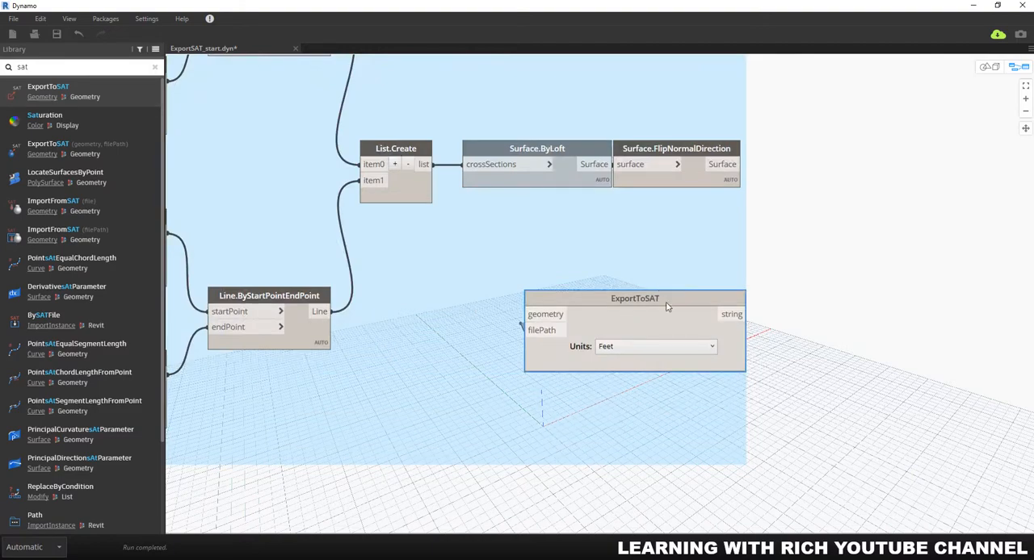
left_click_drag(667, 306, 978, 212)
scroll(978, 211, "down", 3)
left_click_drag(971, 263, 735, 267)
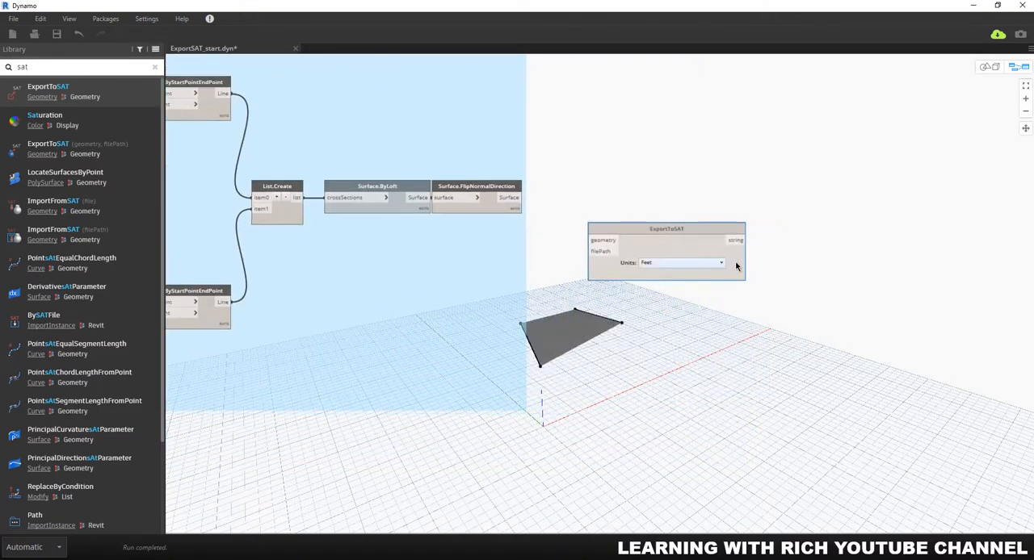
left_click_drag(737, 231, 872, 186)
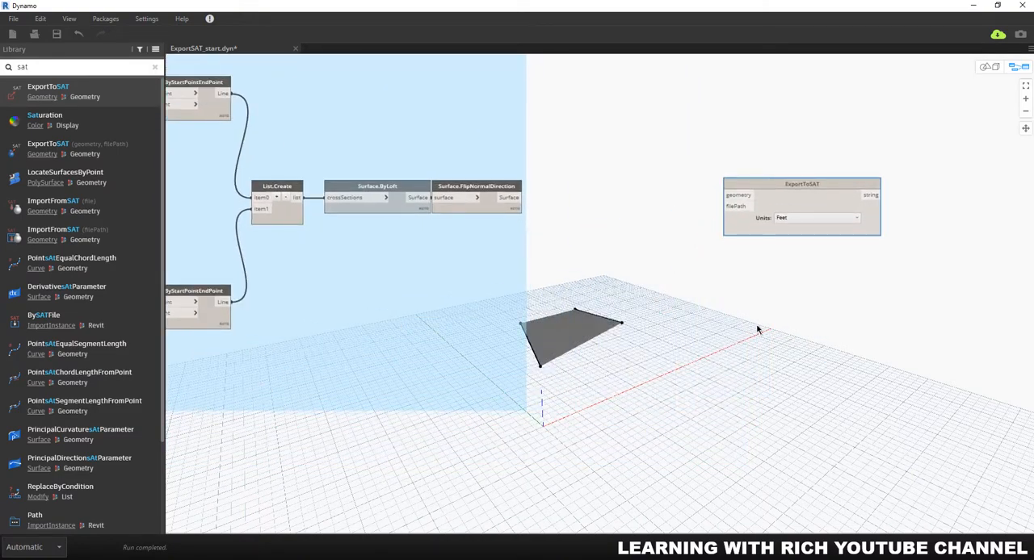
Step: Set the graph to Manual run mode and connect the Surface.FlipNormalDirection output to the geometry input of ExportToSAT
left_click(740, 197)
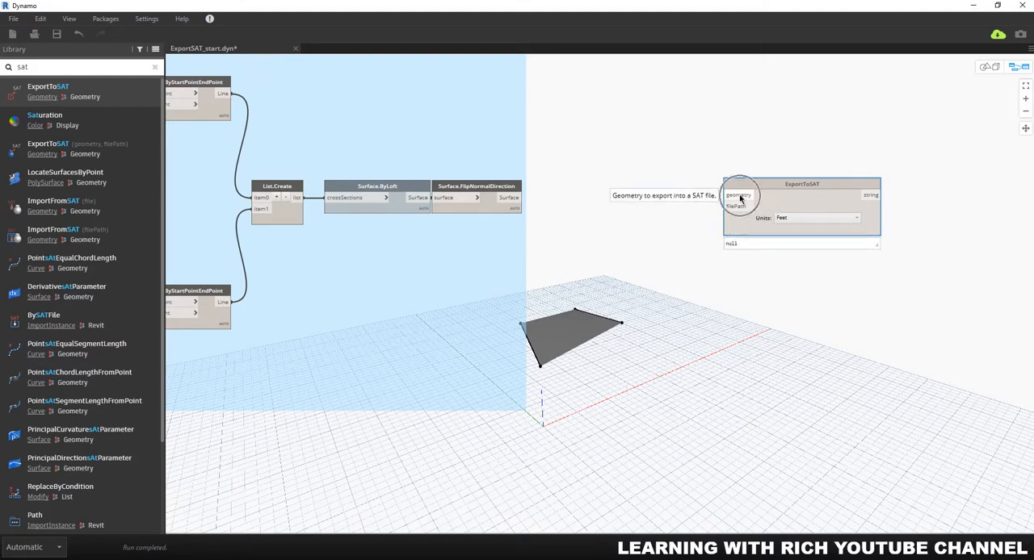
left_click(512, 200)
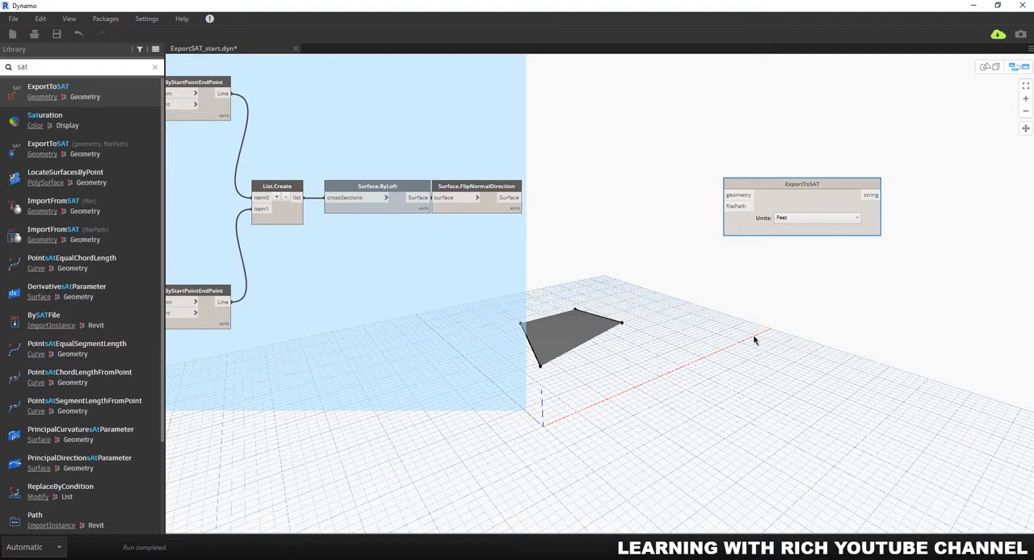
left_click(60, 549)
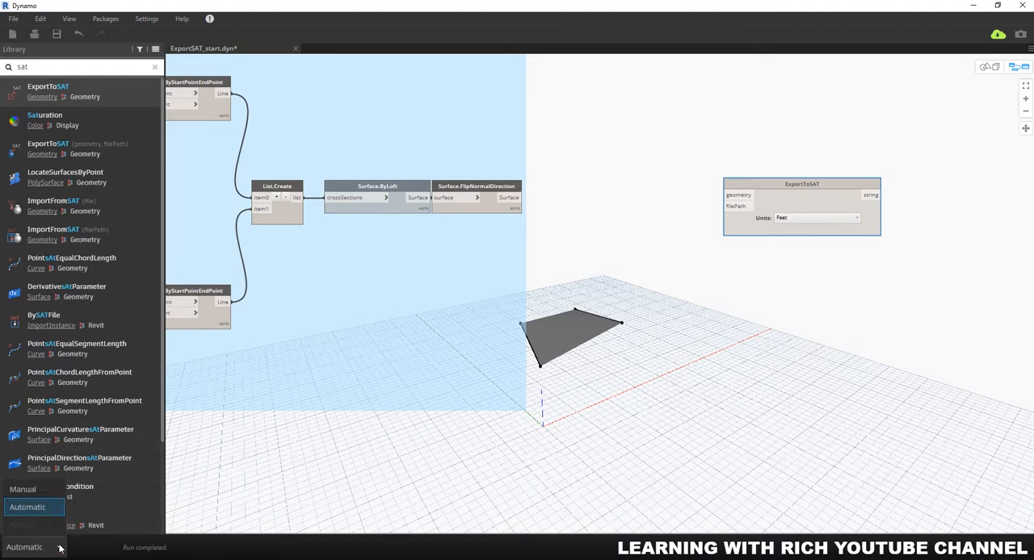
left_click(44, 492)
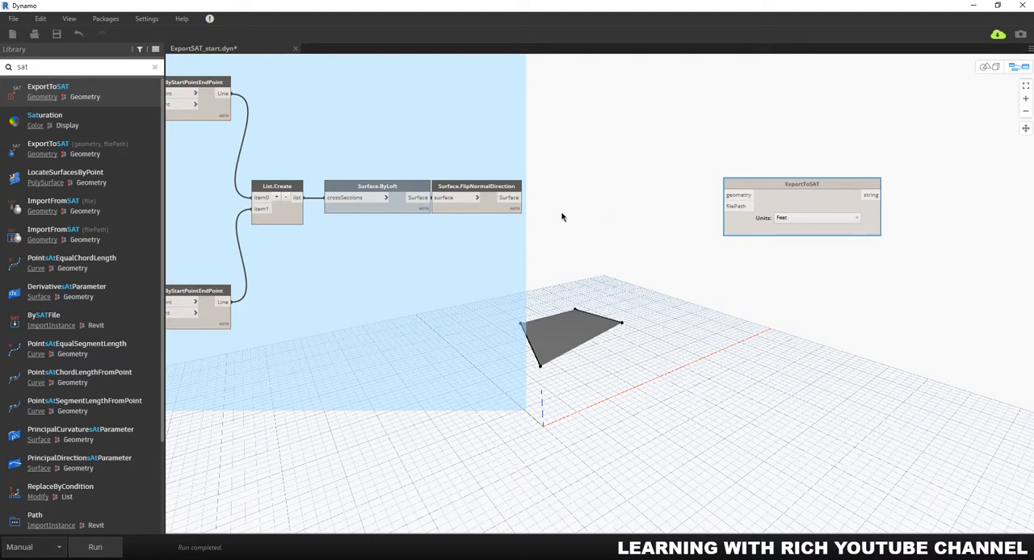
left_click_drag(510, 197, 728, 195)
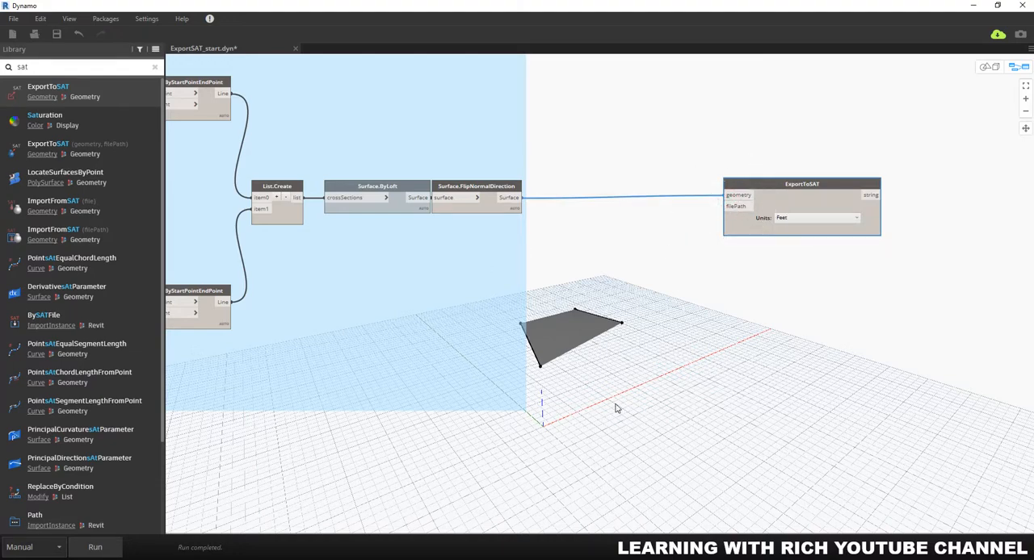
Step: Search the library for "file path" and add a File Path node to the graph
left_click(154, 67)
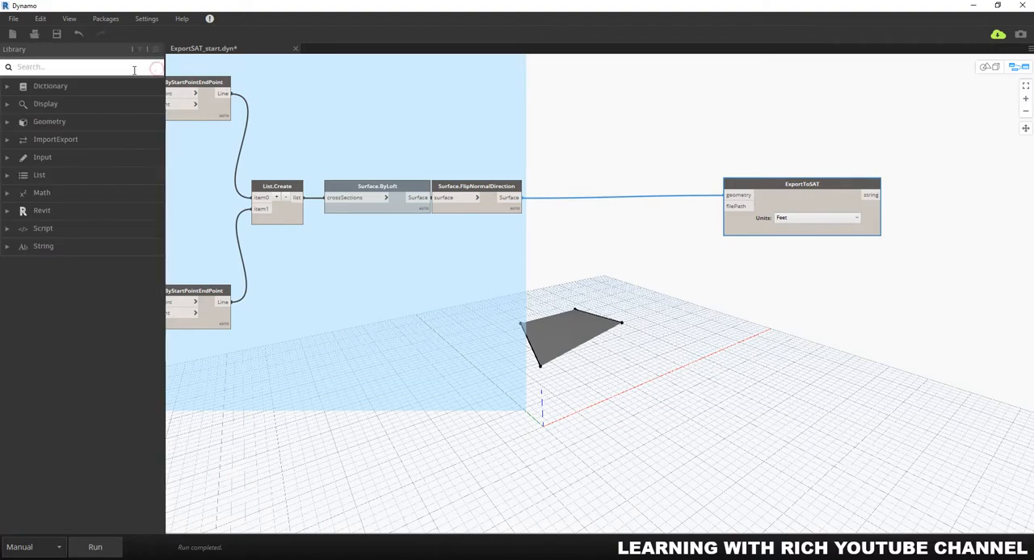
type("file path")
left_click(82, 91)
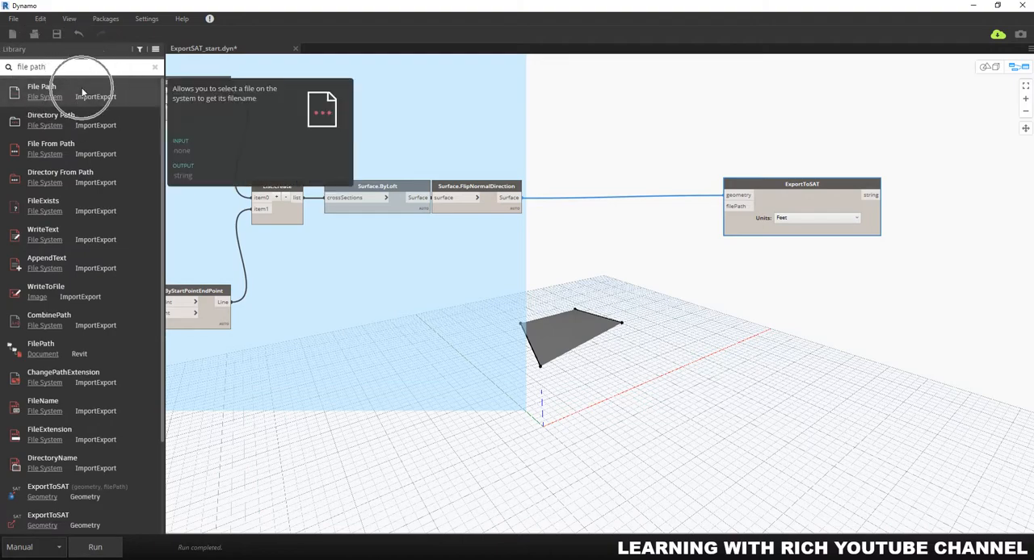
left_click(82, 91)
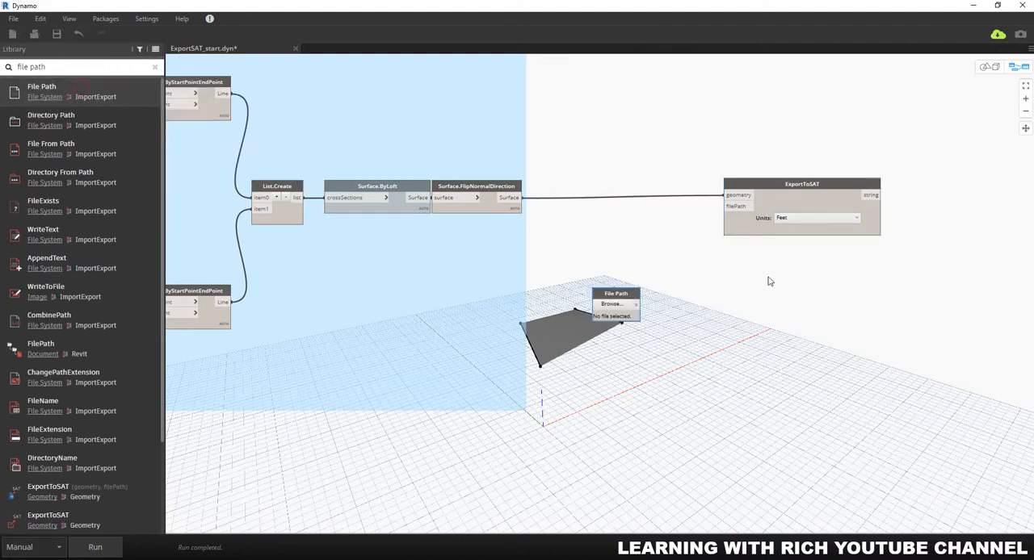
Step: Place the File Path node just below the wire running from Surface.FlipNormalDirection to ExportToSAT
left_click_drag(642, 296, 646, 230)
scroll(646, 229, "up", 4)
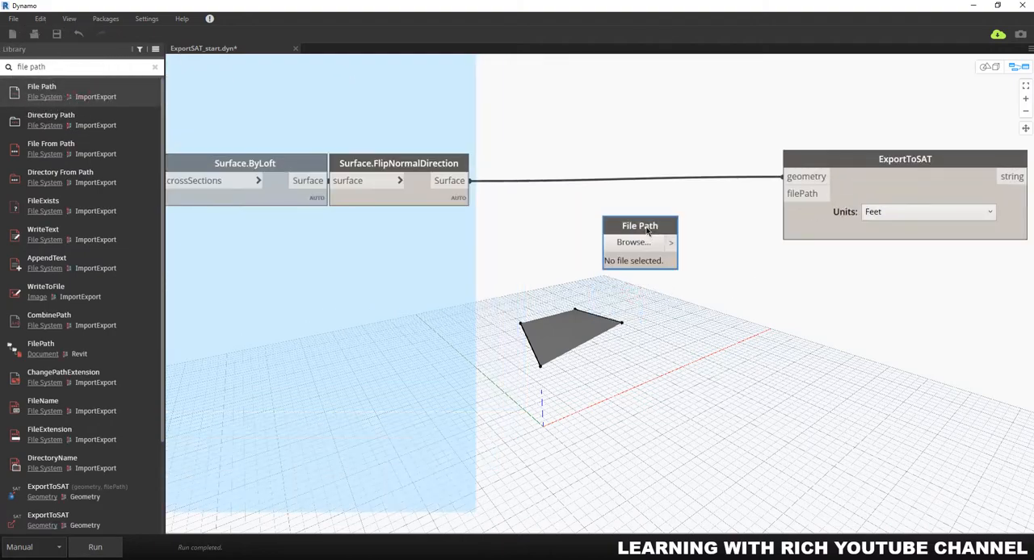
scroll(647, 231, "up", 1)
middle_click_drag(672, 248, 549, 192)
Step: Set the File Path node to a new file named SATmodel.sat in the STL SAT model folder
left_click(513, 191)
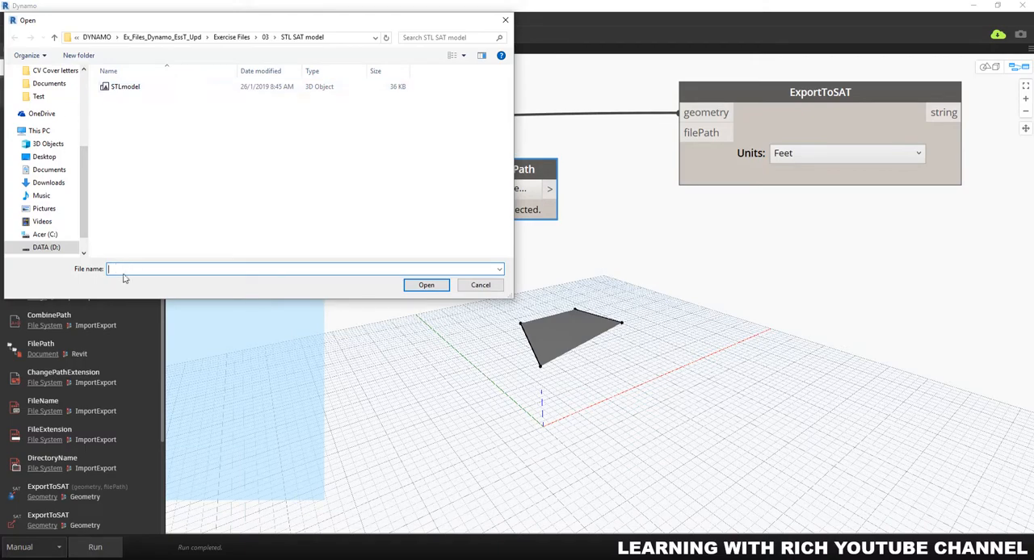
type("SATmodel.sat")
left_click(157, 273)
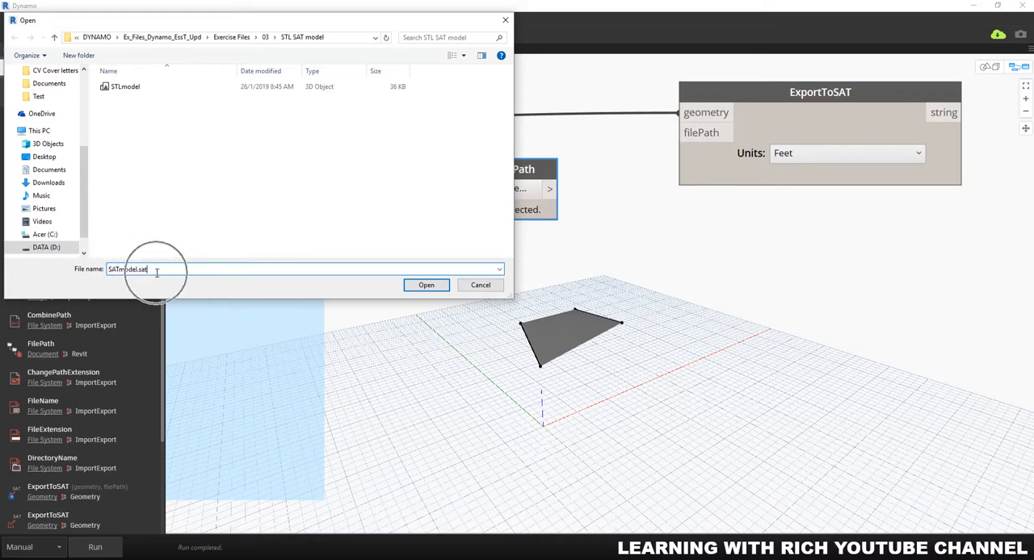
left_click(425, 285)
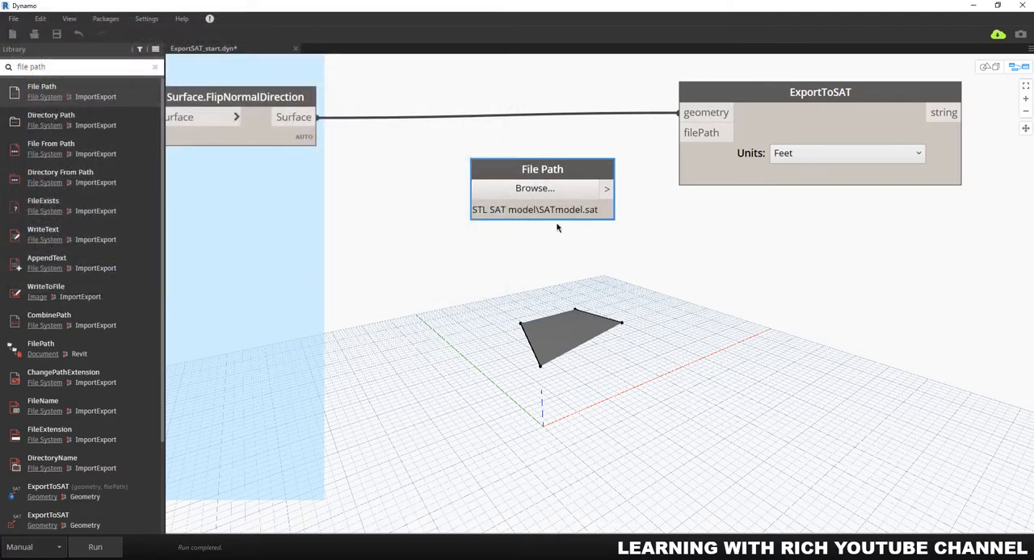
Step: Connect the File Path output to the filePath input of ExportToSAT and move the File Path node farther from it
left_click_drag(606, 188, 702, 139)
left_click(701, 136)
left_click_drag(578, 168, 483, 165)
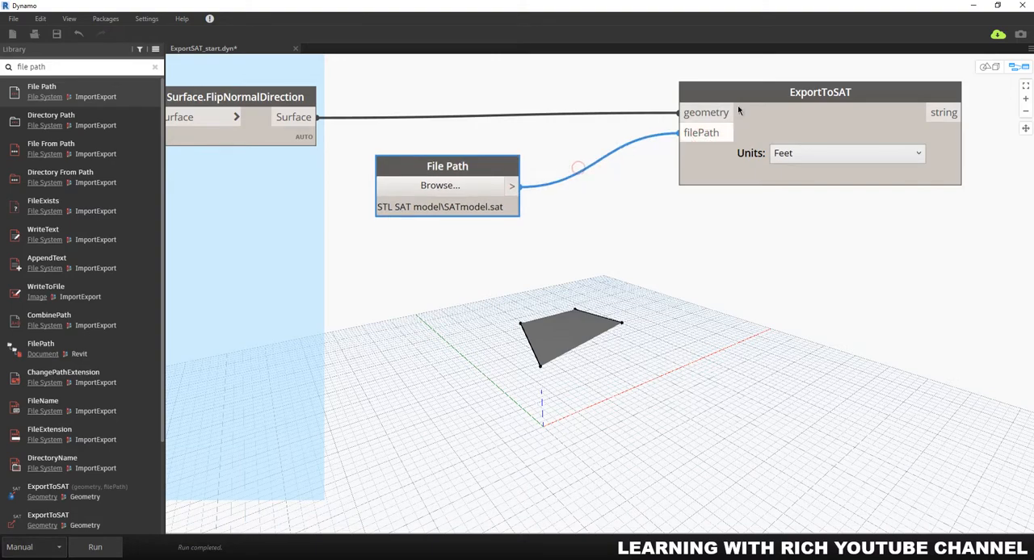
Step: Choose Feet as the ExportToSAT units and run the graph to export the surface
left_click(847, 157)
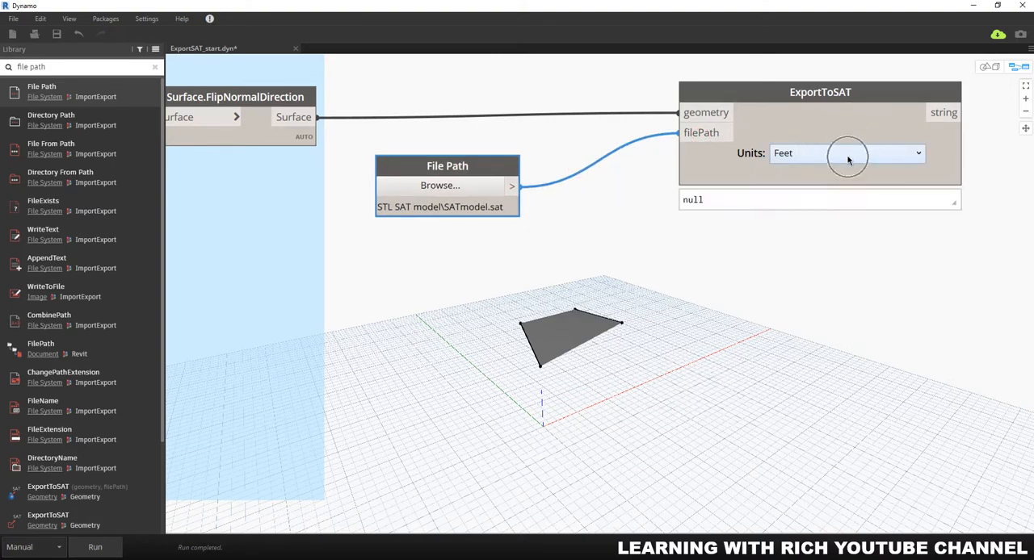
left_click(848, 155)
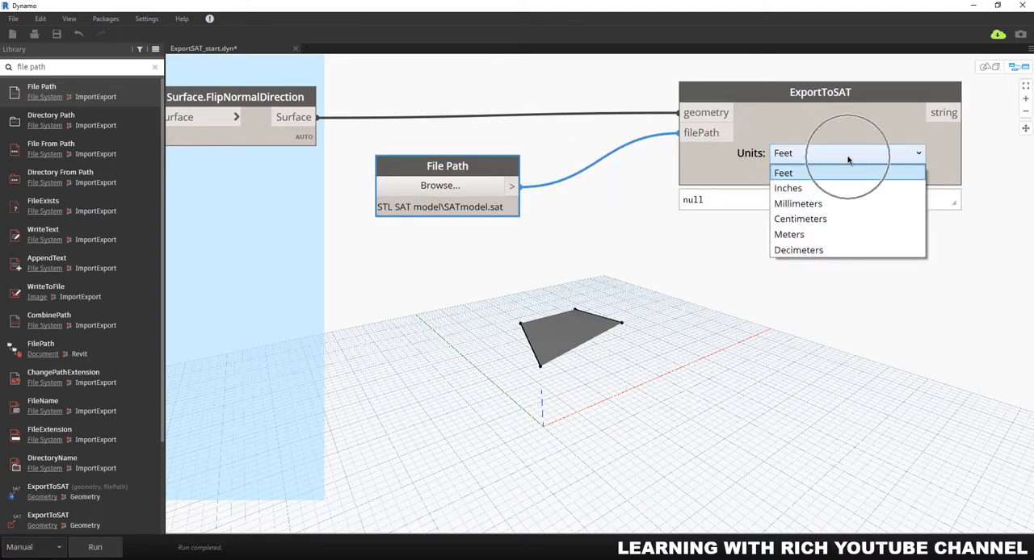
left_click(846, 169)
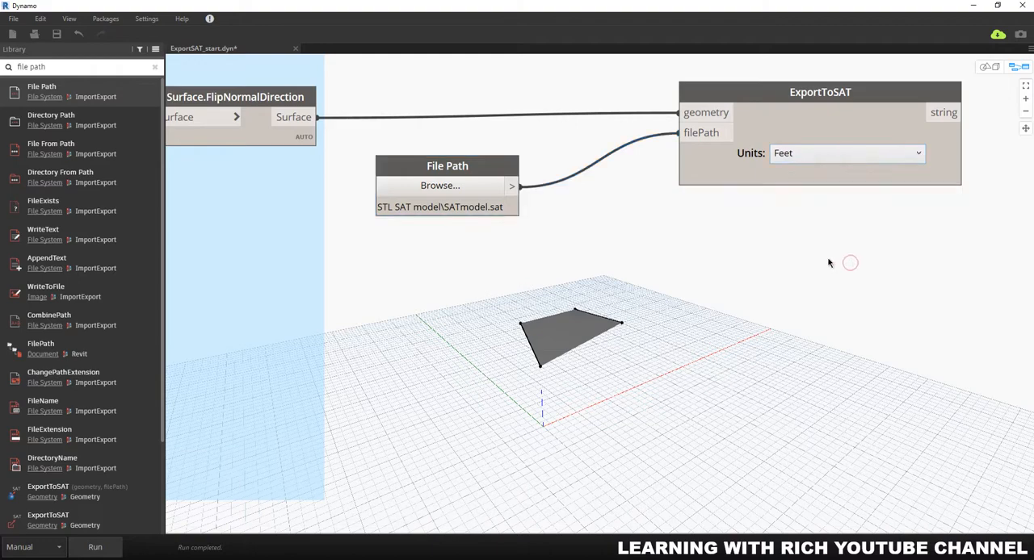
left_click(94, 549)
Step: Browse for a file to open, go into the STL SAT model folder and list all file types
left_click(34, 36)
left_click(539, 309)
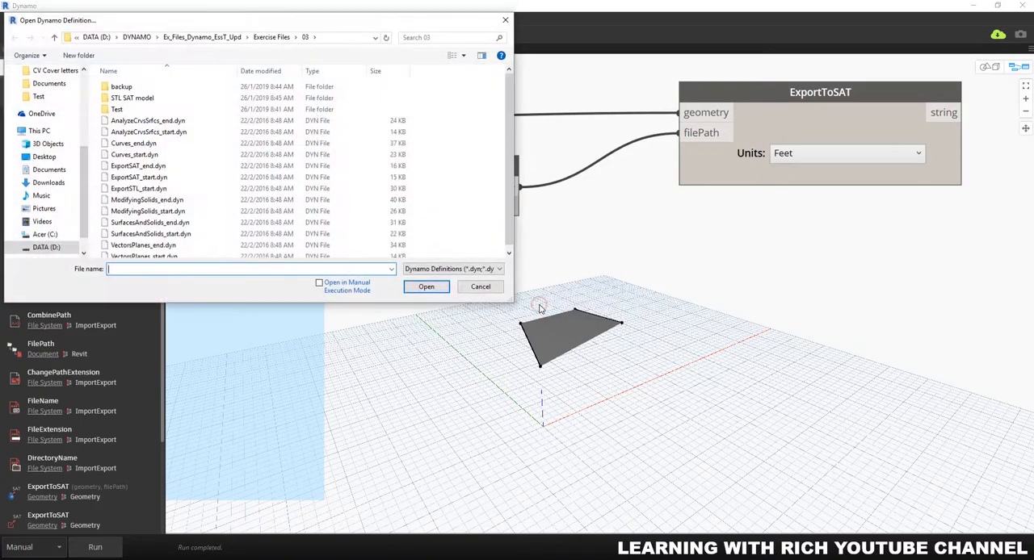
double_click(132, 98)
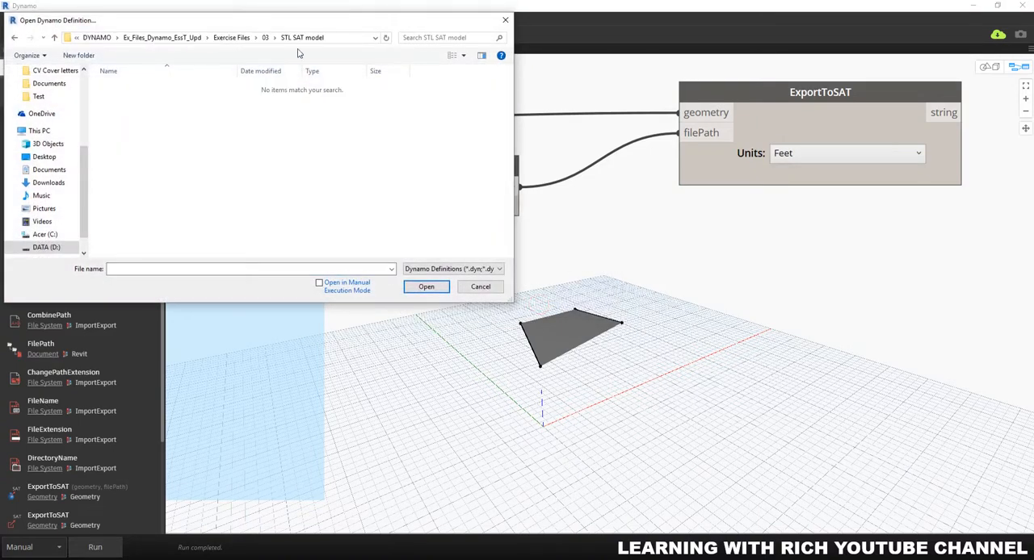
left_click(456, 269)
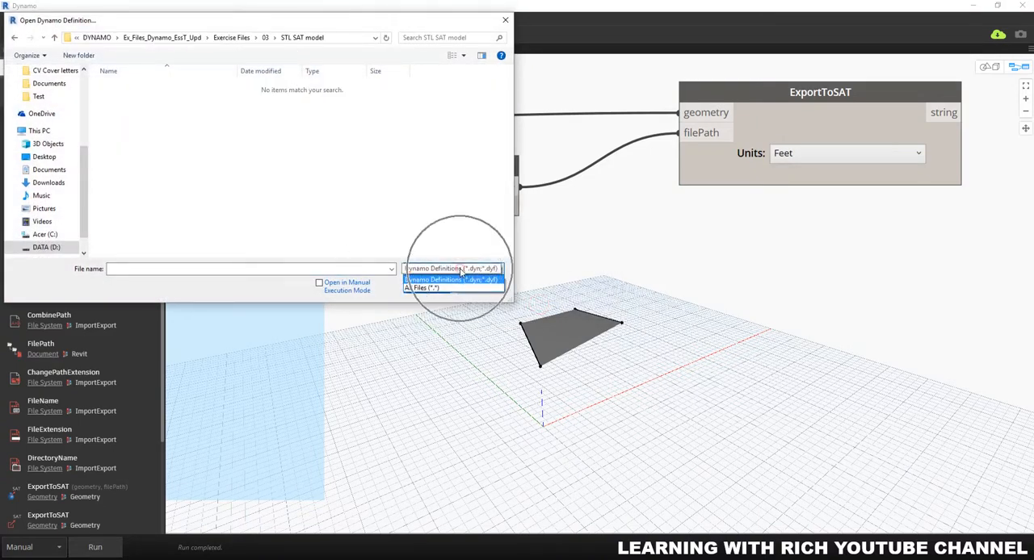
left_click(428, 289)
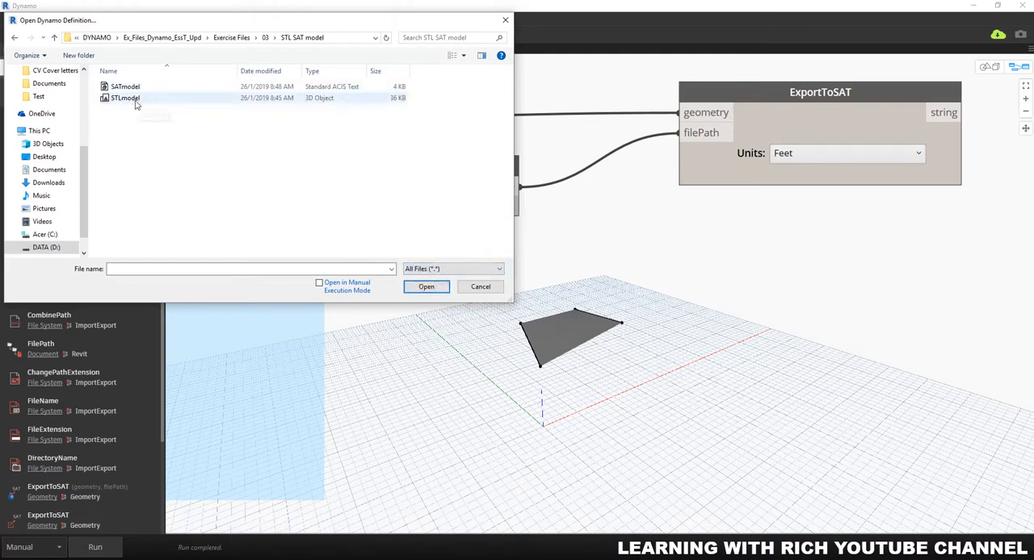
Step: Check the exported SATmodel and STLmodel files in the folder, moving the file dialog toward the middle of the workspace
left_click(141, 89)
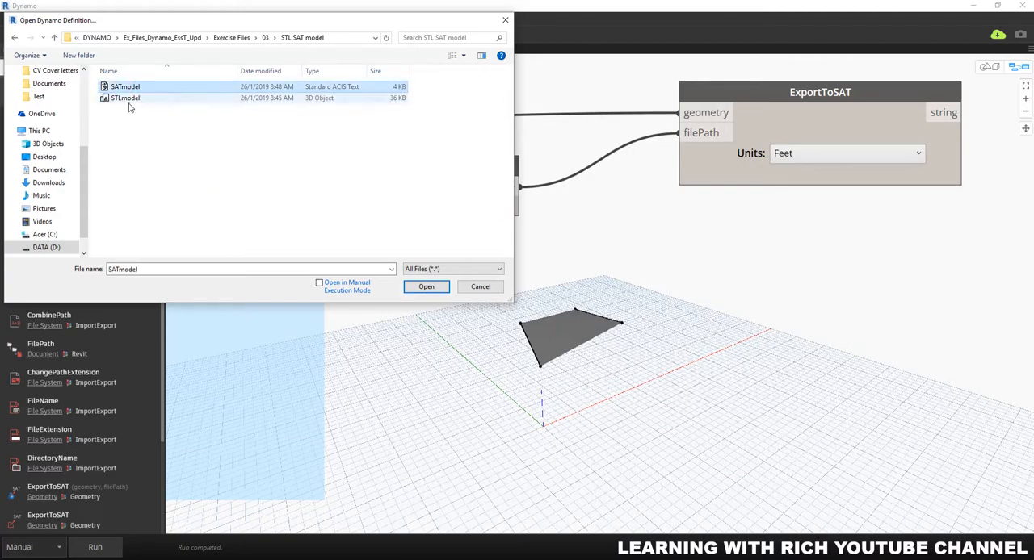
left_click(128, 100)
left_click(121, 87)
left_click(122, 98)
left_click_drag(311, 24, 549, 170)
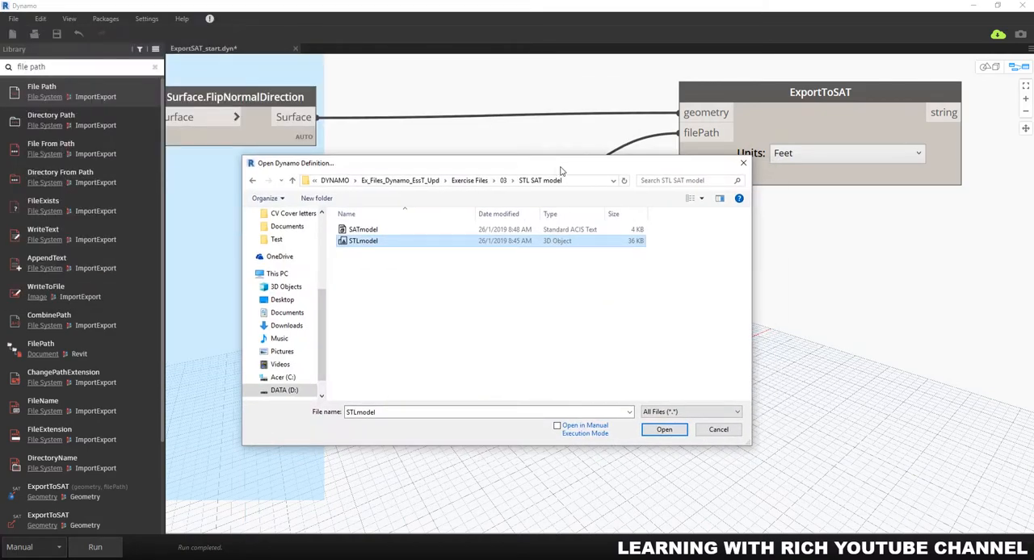